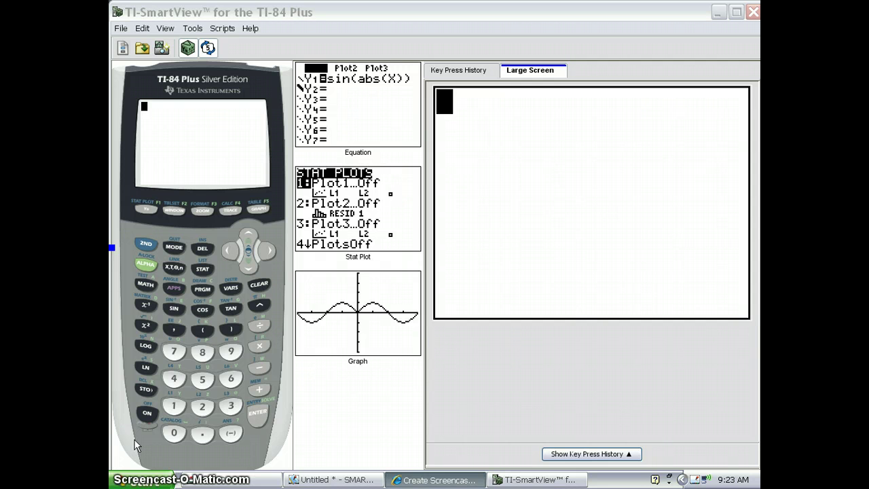
- Open matrix [A] from the MATRIX EDIT menu and set its dimensions to 4 rows by 4 columns
click(147, 244)
click(143, 303)
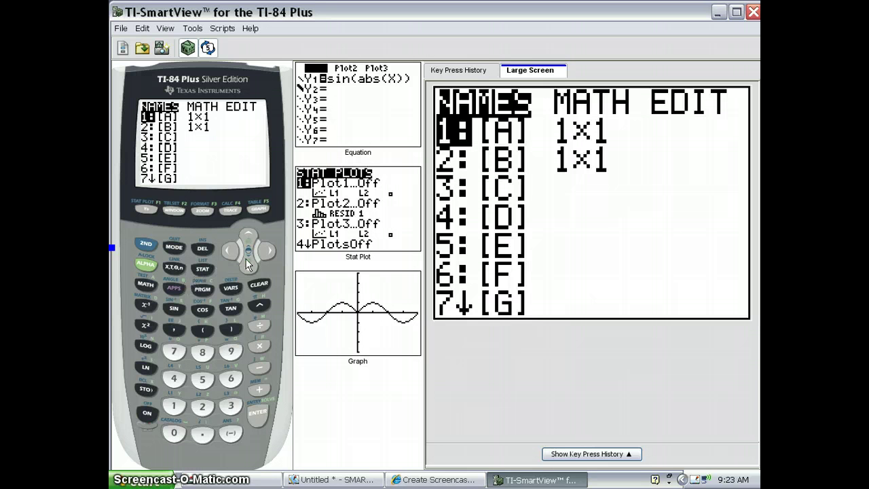
click(268, 251)
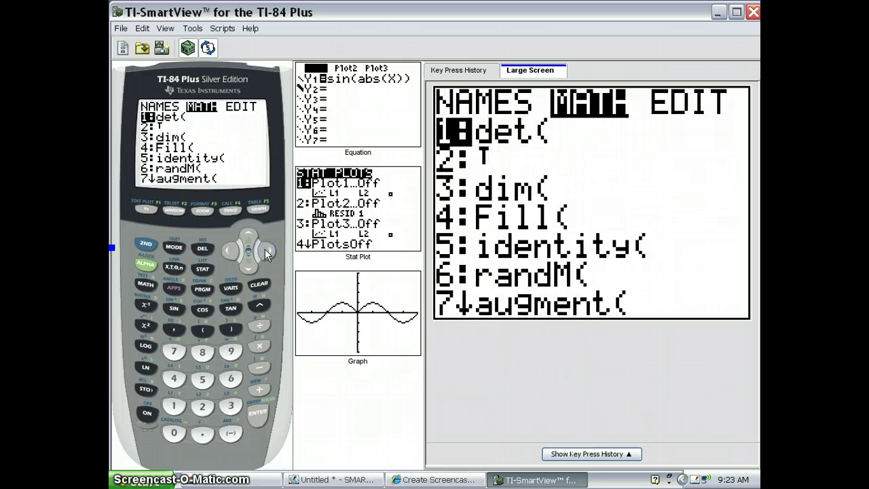
click(267, 250)
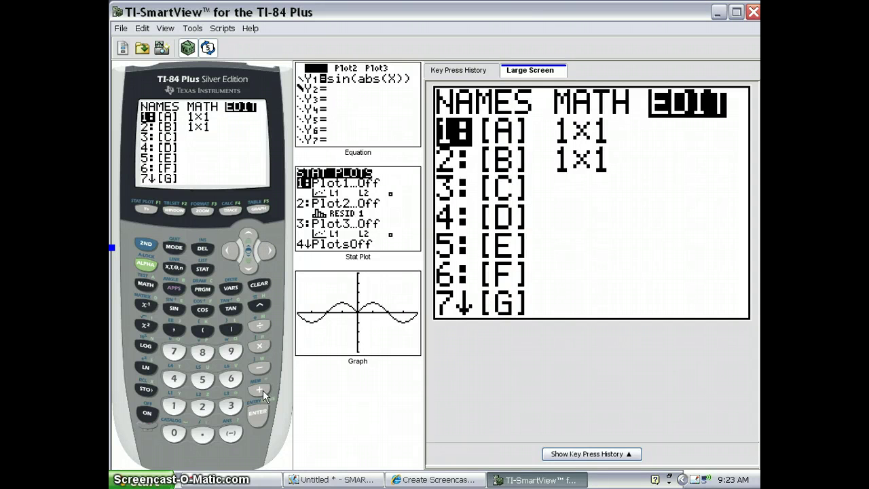
click(257, 413)
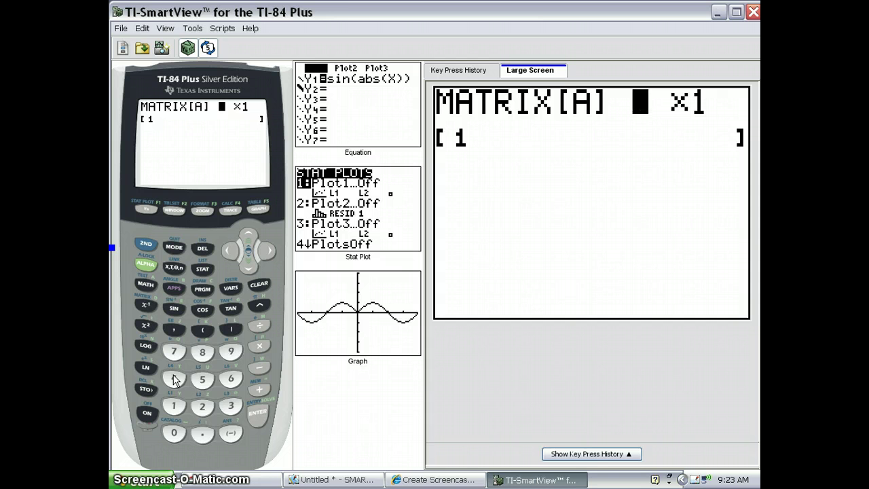
click(174, 380)
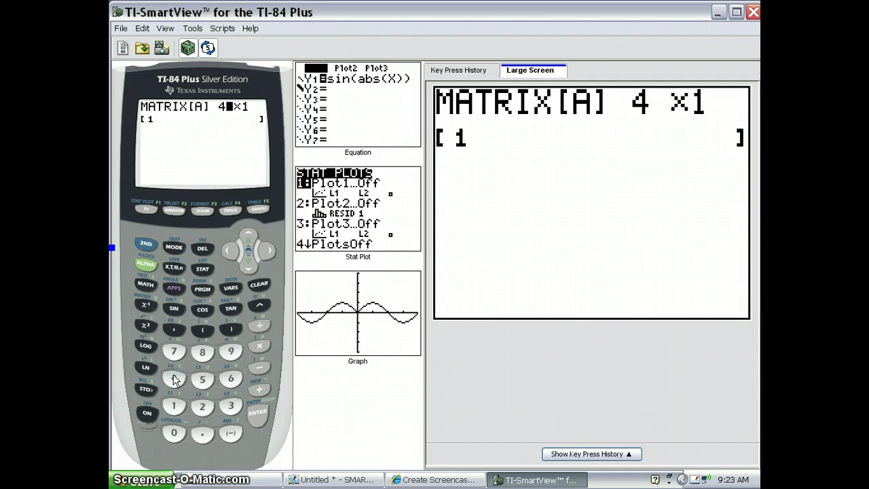
click(257, 412)
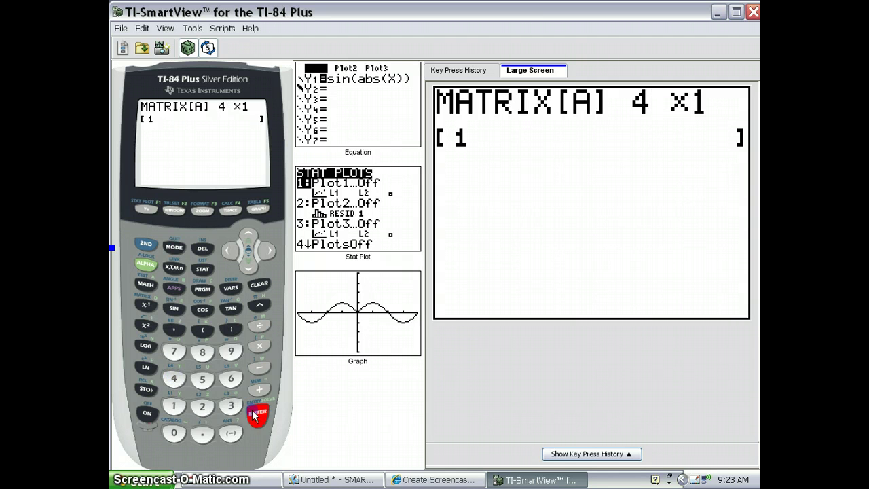
click(175, 378)
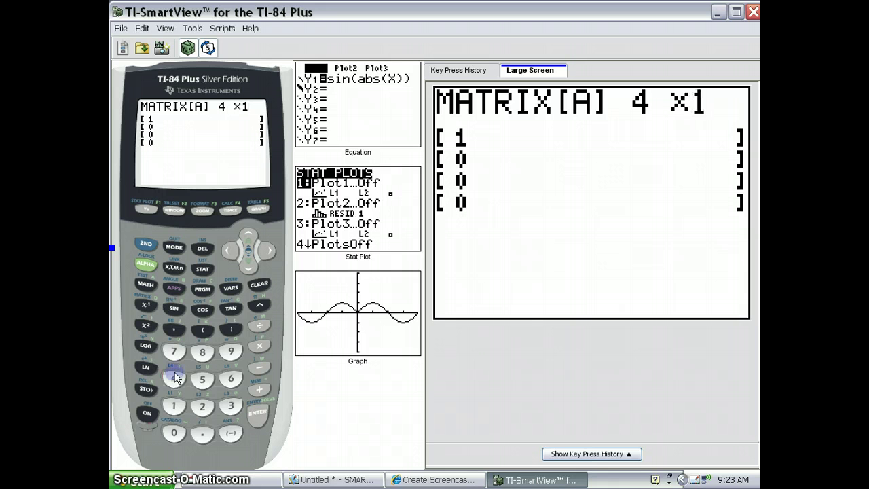
click(257, 413)
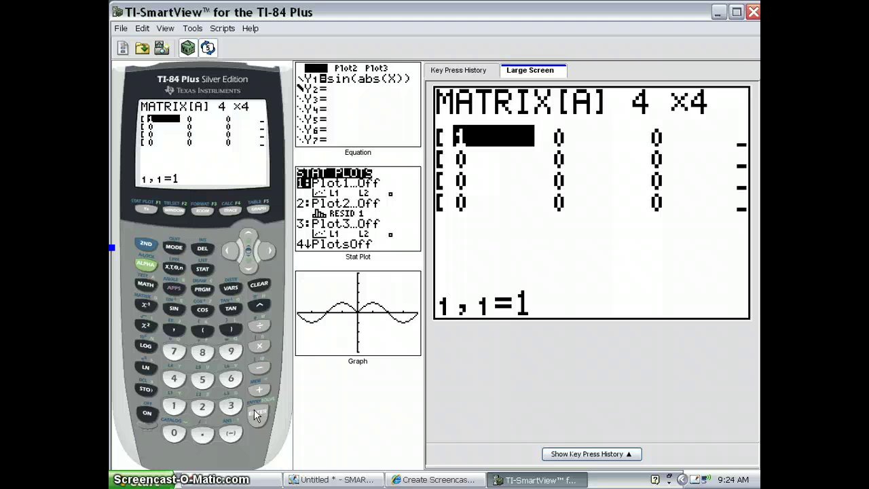
- Enter row 1 of [A] as 4, 2, 1, 2
text(4)
click(258, 413)
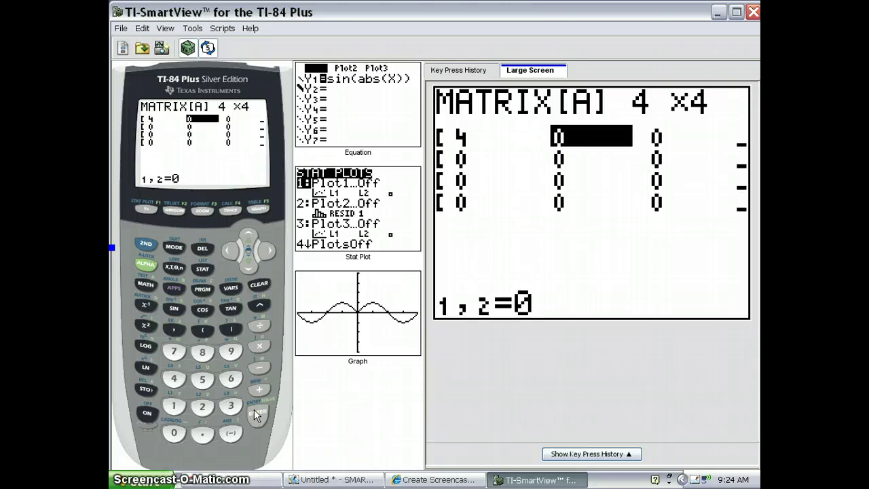
text(2)
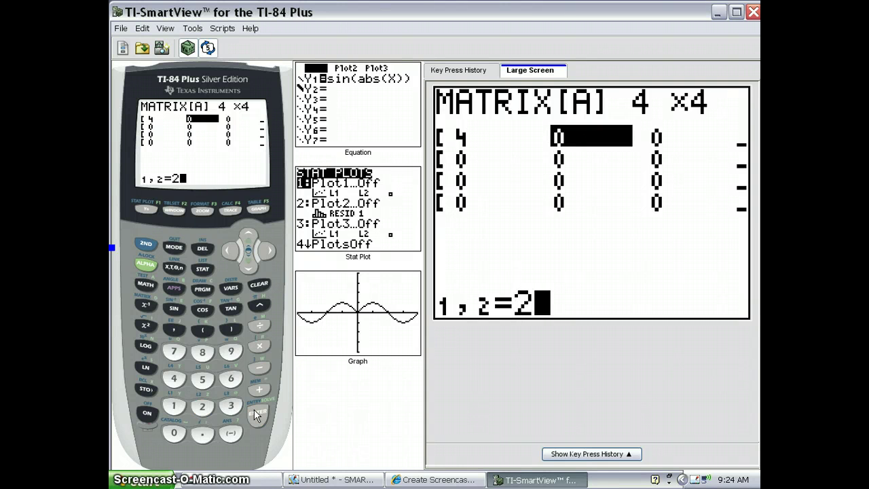
click(258, 413)
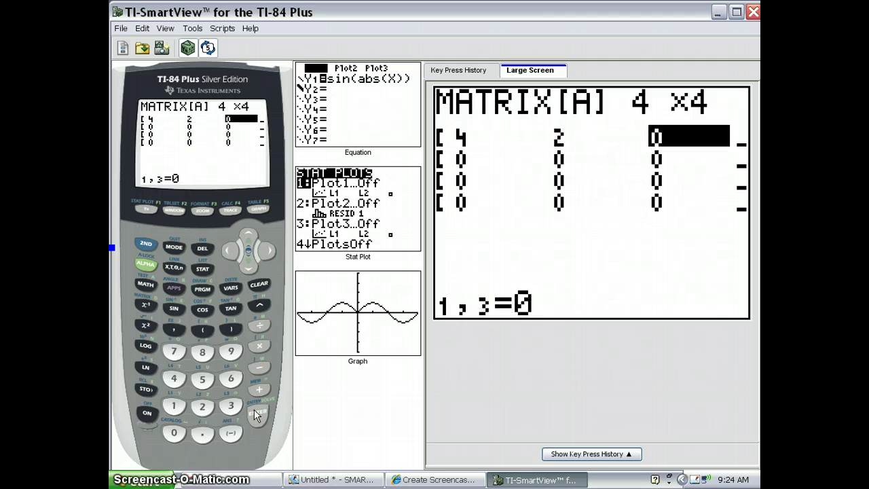
text(1)
click(258, 413)
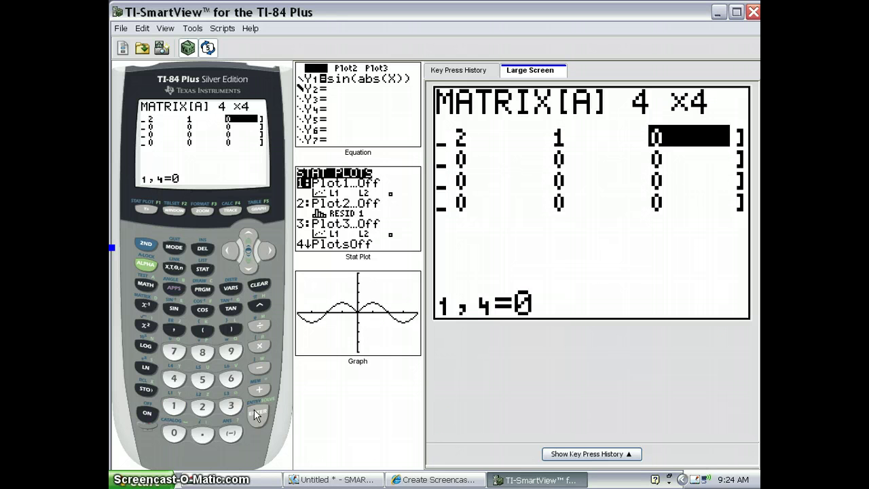
text(2)
click(258, 413)
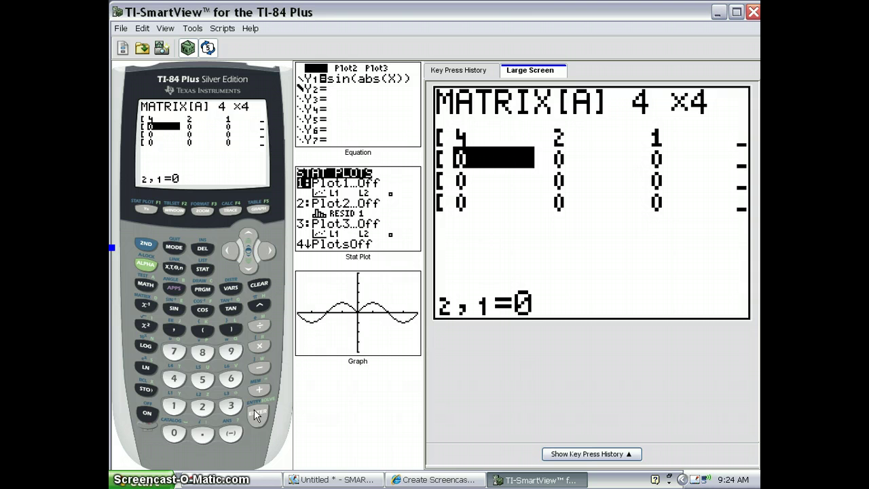
- Enter row 2 of [A] as 1, 4, 3, 1
key(1)
click(257, 415)
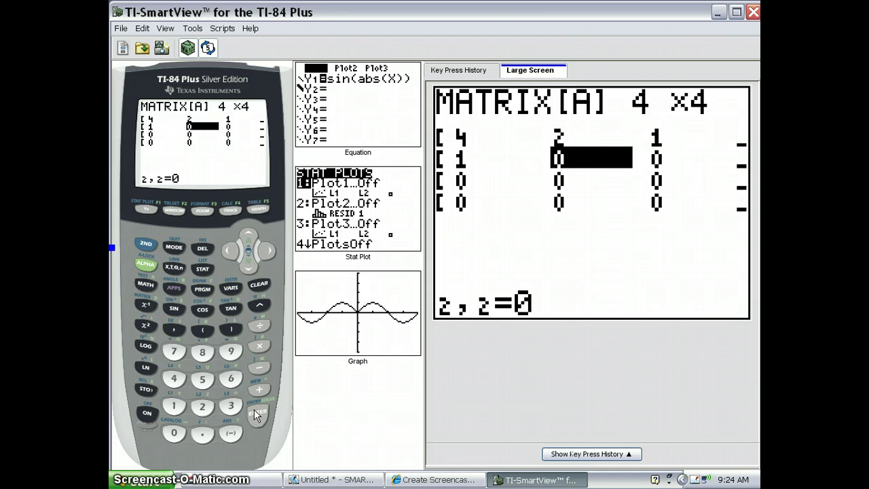
key(4)
click(256, 416)
key(3)
click(256, 415)
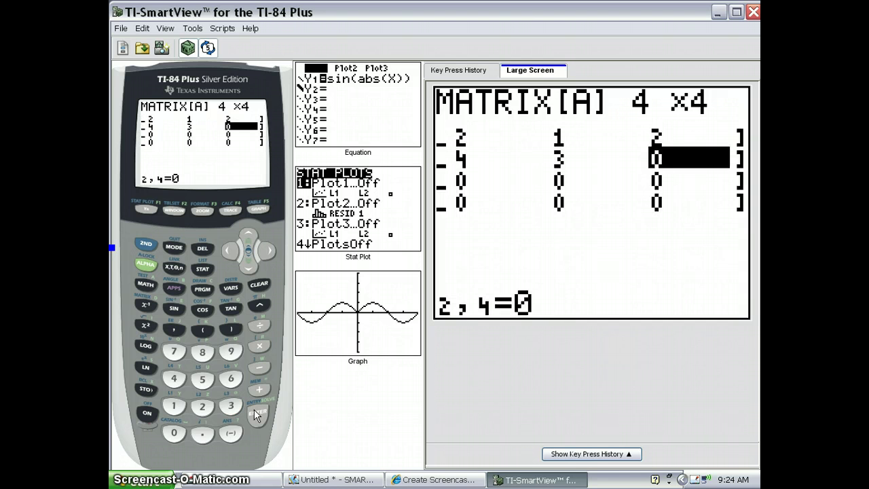
key(1)
click(256, 415)
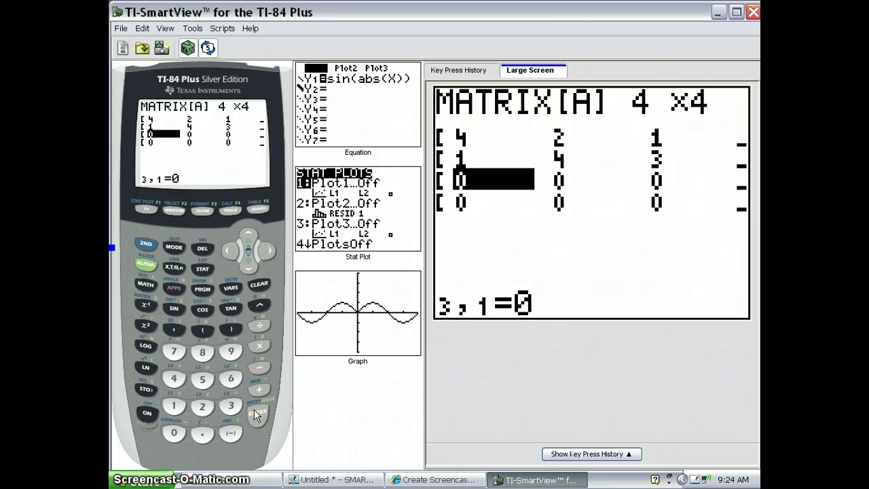
- Enter row 3 of [A] as 2, 1, 4, 4
key(2)
click(257, 416)
key(1)
click(257, 416)
key(4)
click(256, 416)
key(4)
click(257, 415)
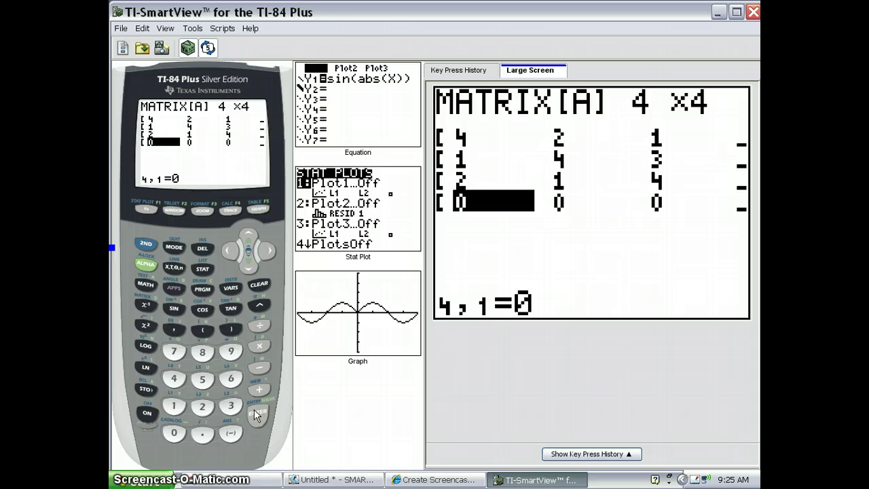
- Enter row 4 of [A] as 3, 3, 2, 3
key(3)
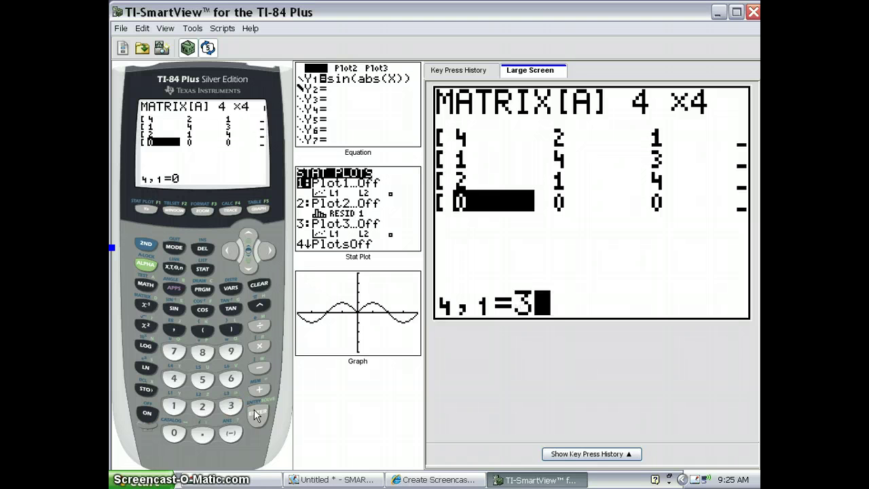
click(257, 415)
key(3)
click(257, 415)
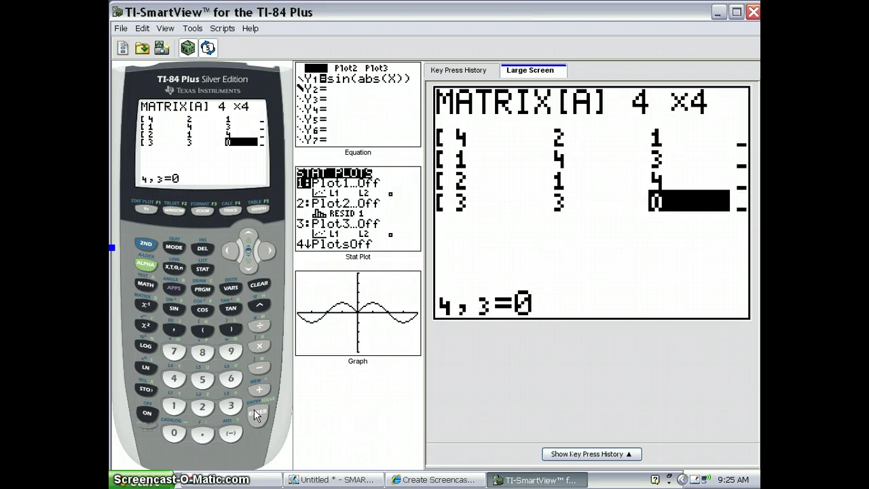
key(2)
click(257, 415)
key(3)
click(257, 415)
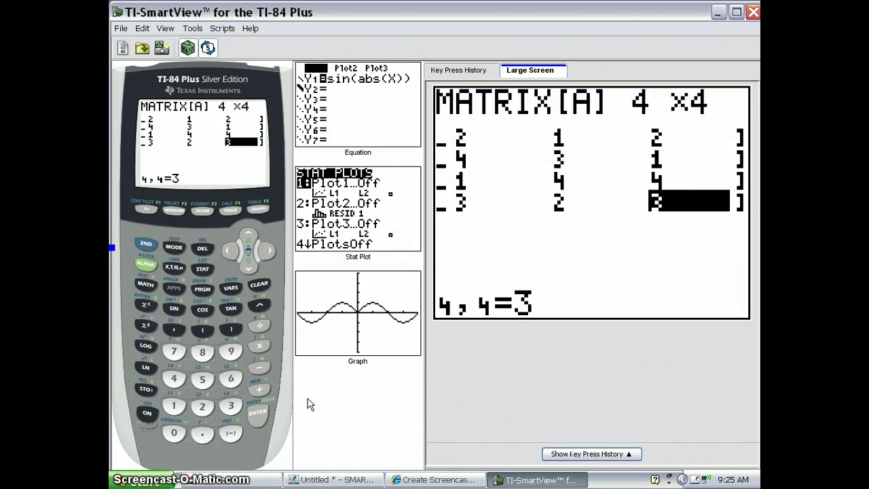
click(151, 243)
- Quit to the home screen, open matrix [B] in the editor and resize it to 4×1
click(169, 247)
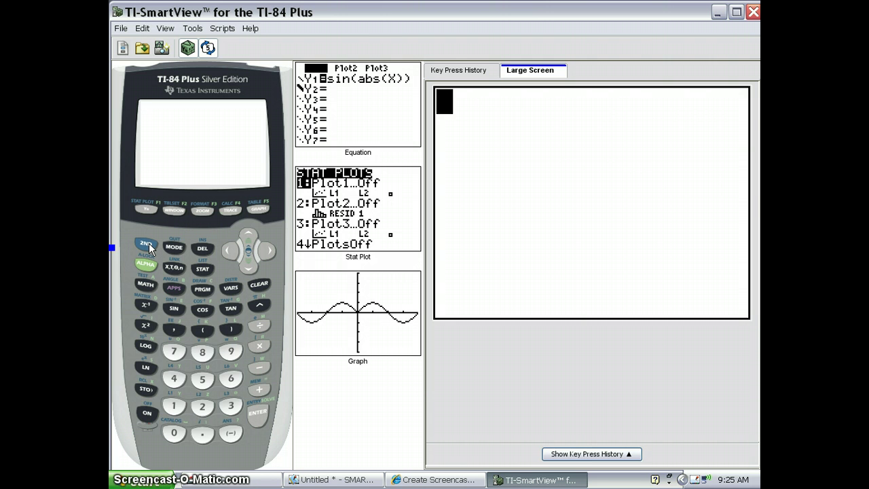
click(149, 243)
click(146, 303)
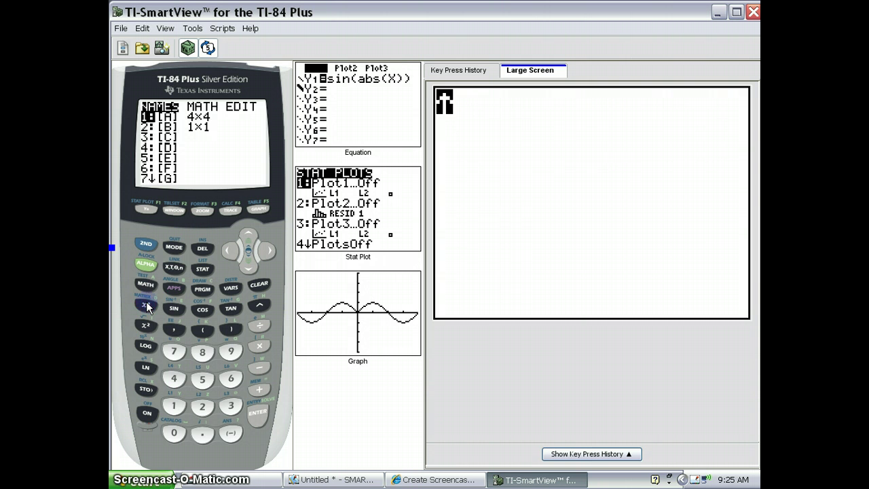
click(268, 253)
click(268, 253)
click(249, 269)
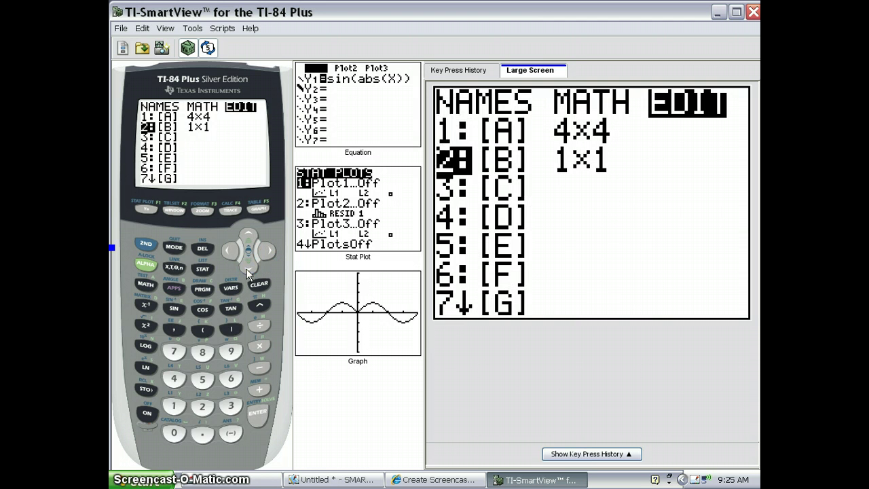
click(257, 418)
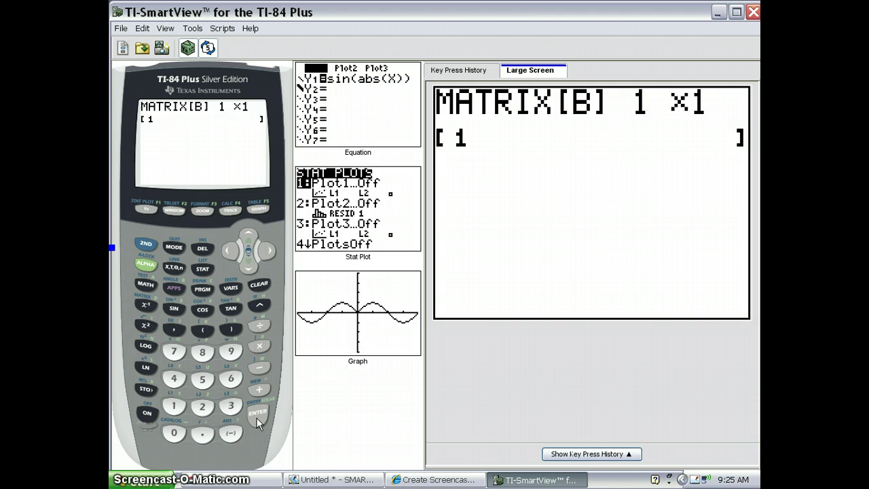
key(4)
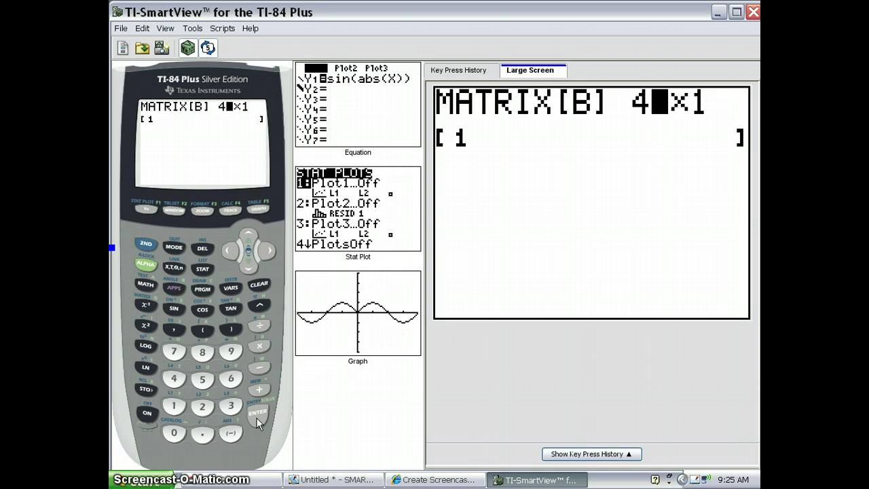
key(Return)
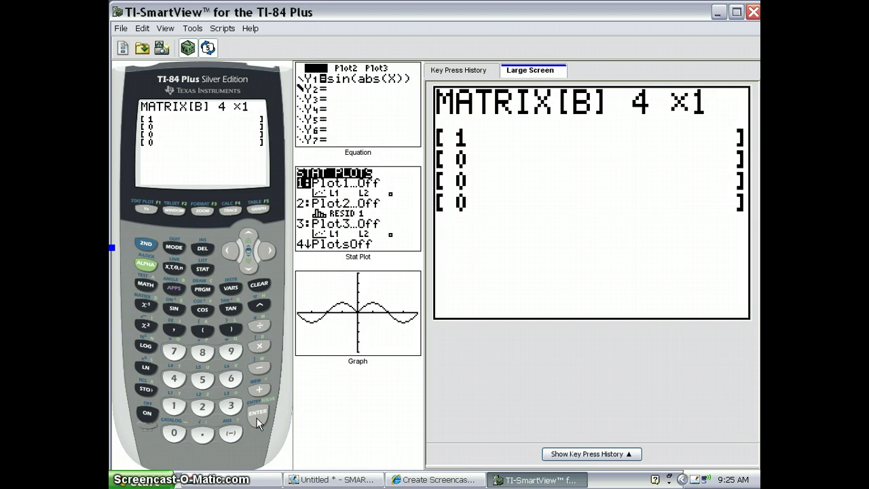
key(Return)
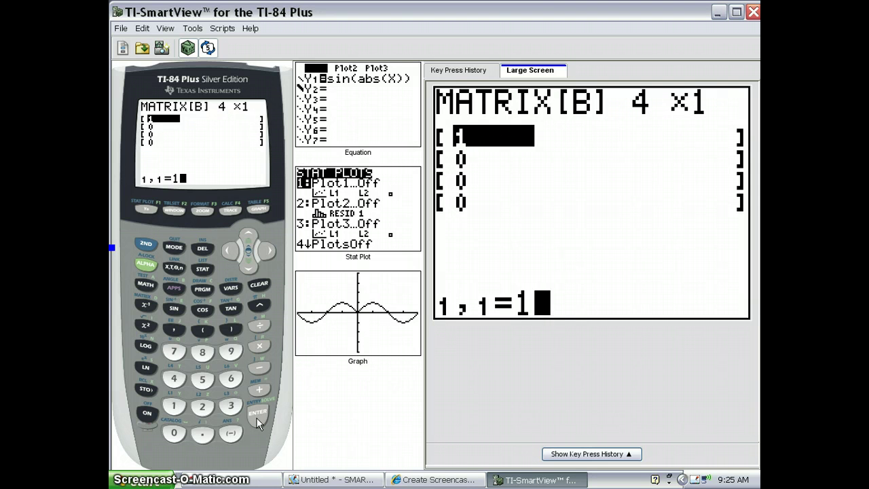
- Type 16, 20, 12 and 7 as [B]'s four entries, then quit to the home screen
text(6)
key(Return)
text(20)
key(Return)
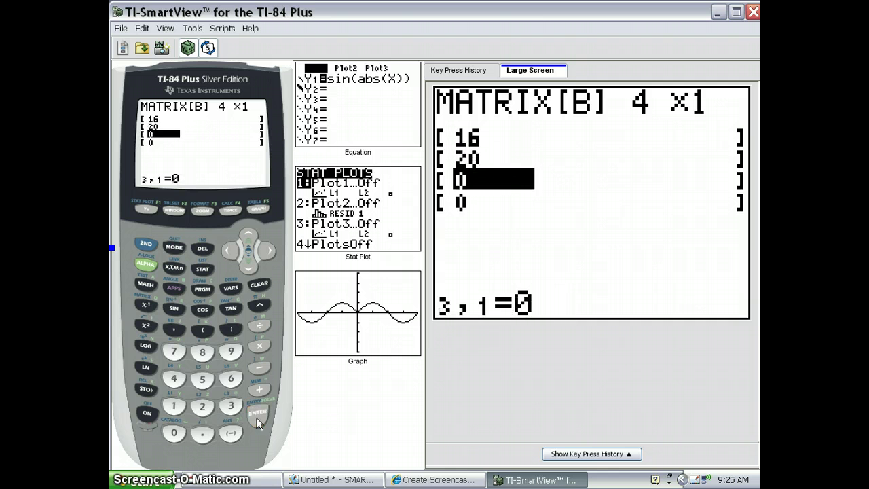
text(12)
key(Return)
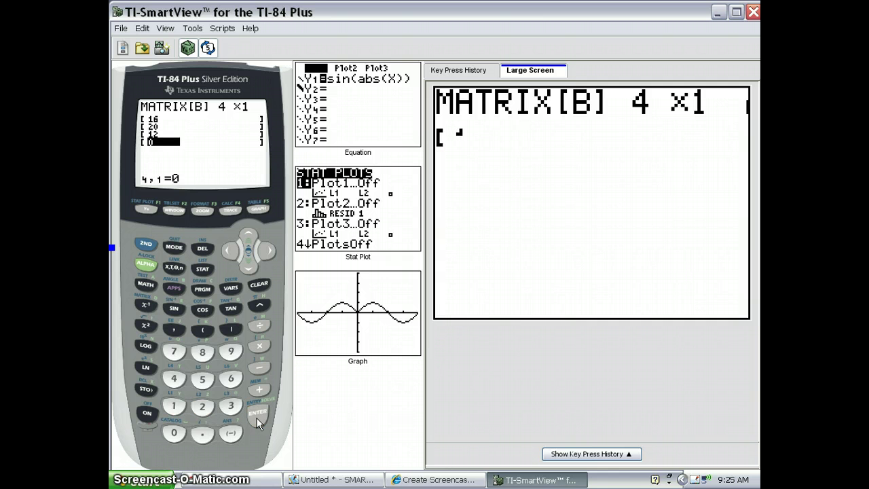
text(7)
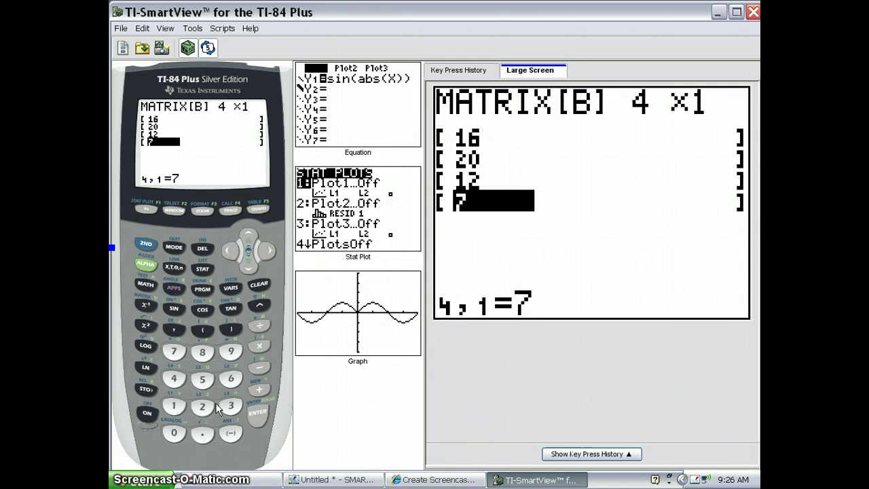
click(146, 248)
click(168, 248)
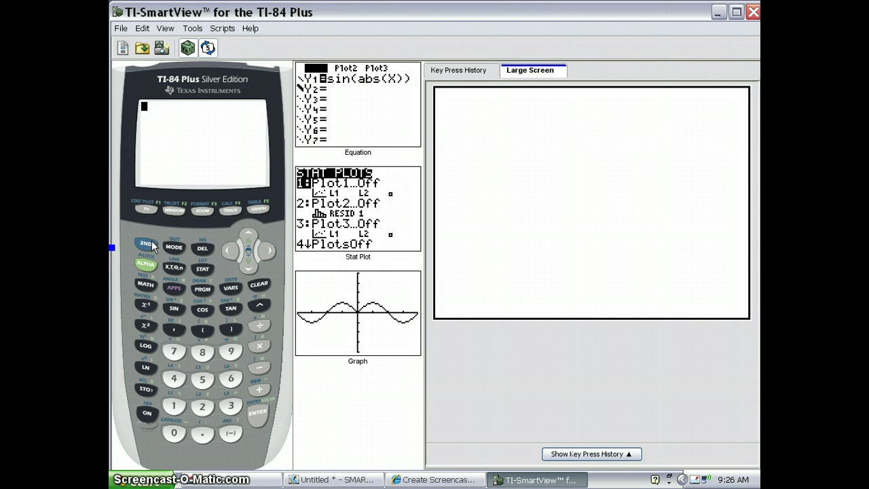
- Insert [A]*[B] from the MATRIX NAMES menu and evaluate it, giving 130, 139, 128, 153
click(152, 240)
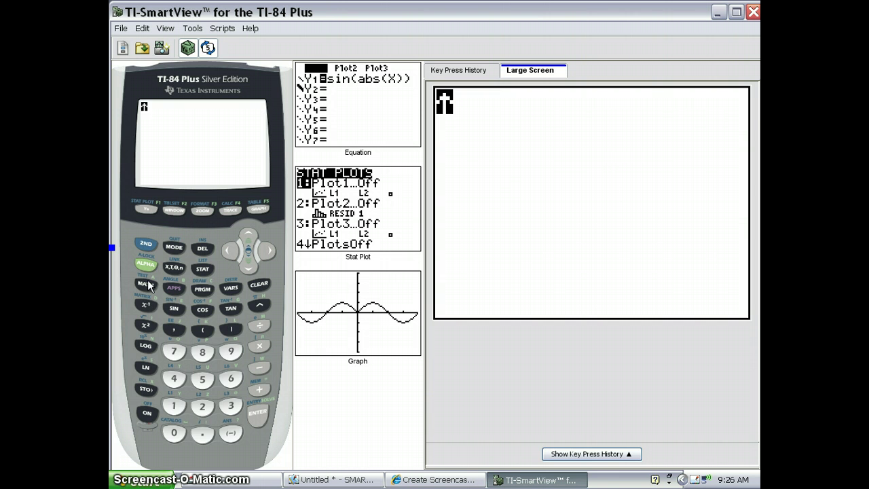
click(146, 306)
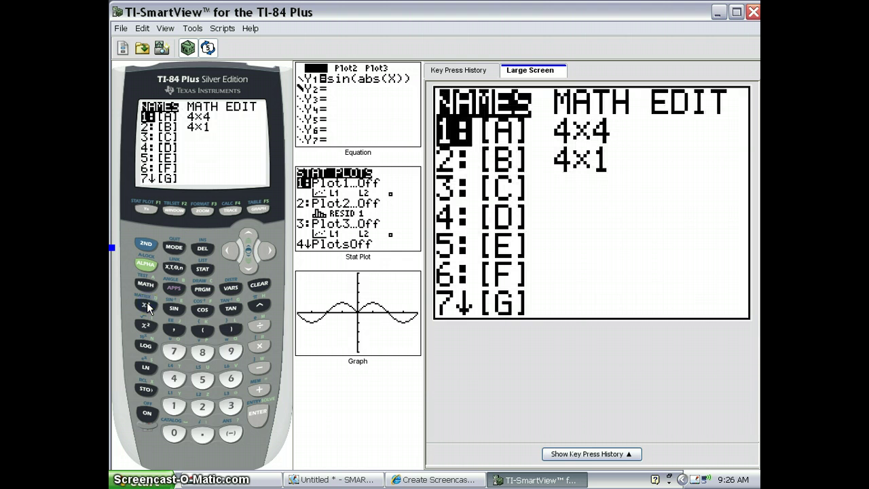
click(256, 413)
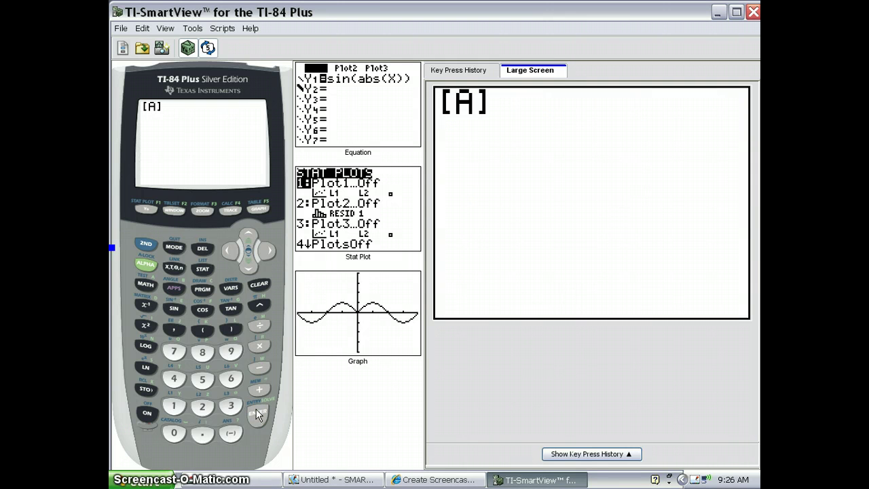
click(258, 349)
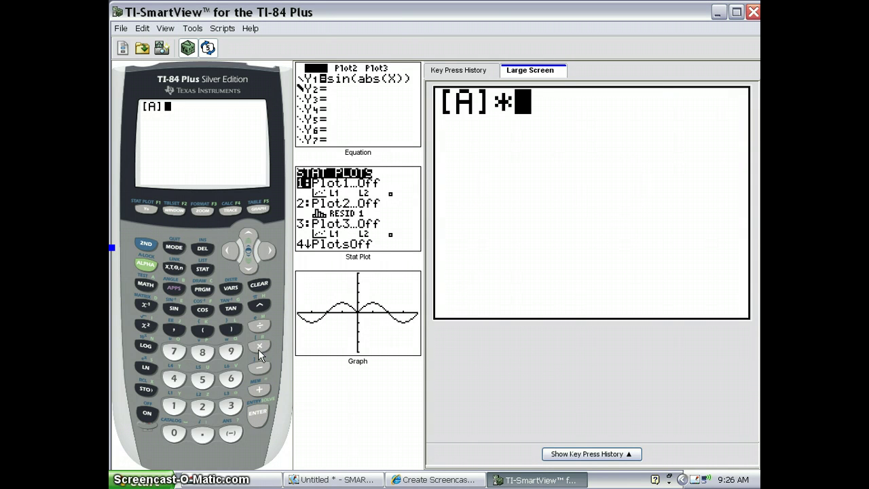
click(141, 239)
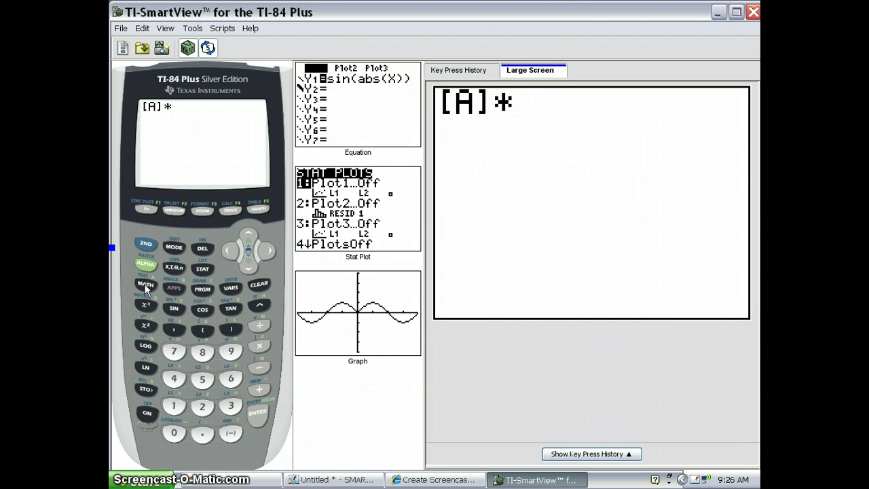
click(145, 304)
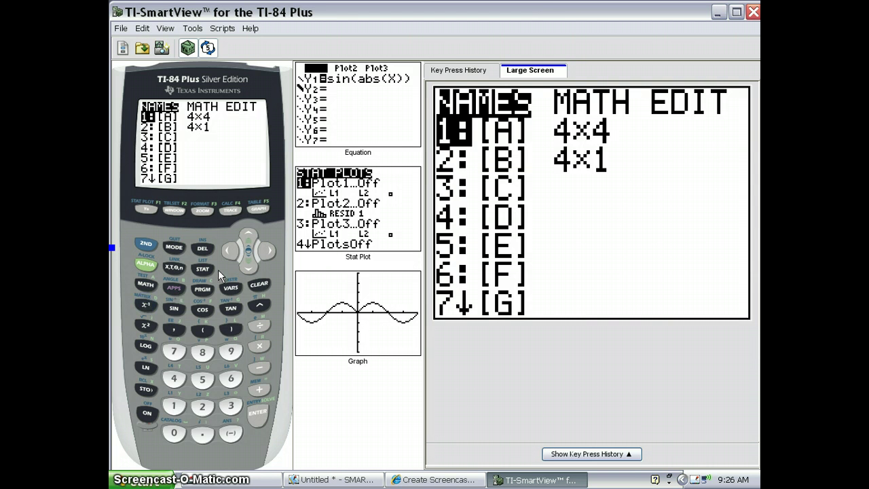
click(248, 267)
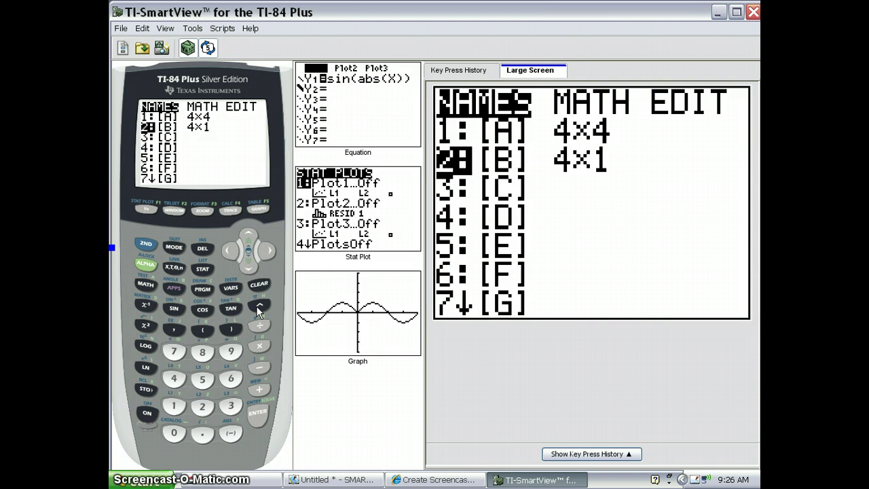
click(255, 419)
click(255, 418)
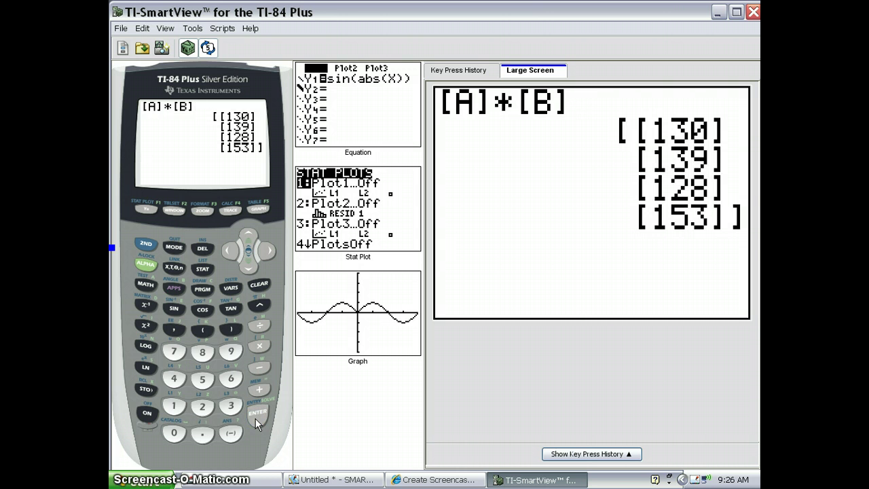